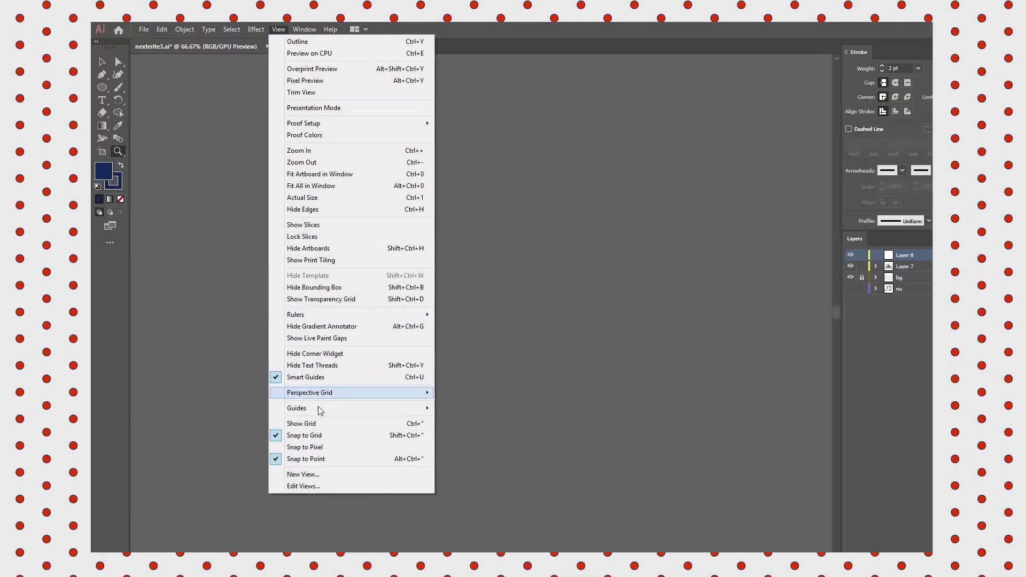
Step: Show the grid over the canvas, check Snap to Grid, and review Guides & Grid preferences
left_click(313, 425)
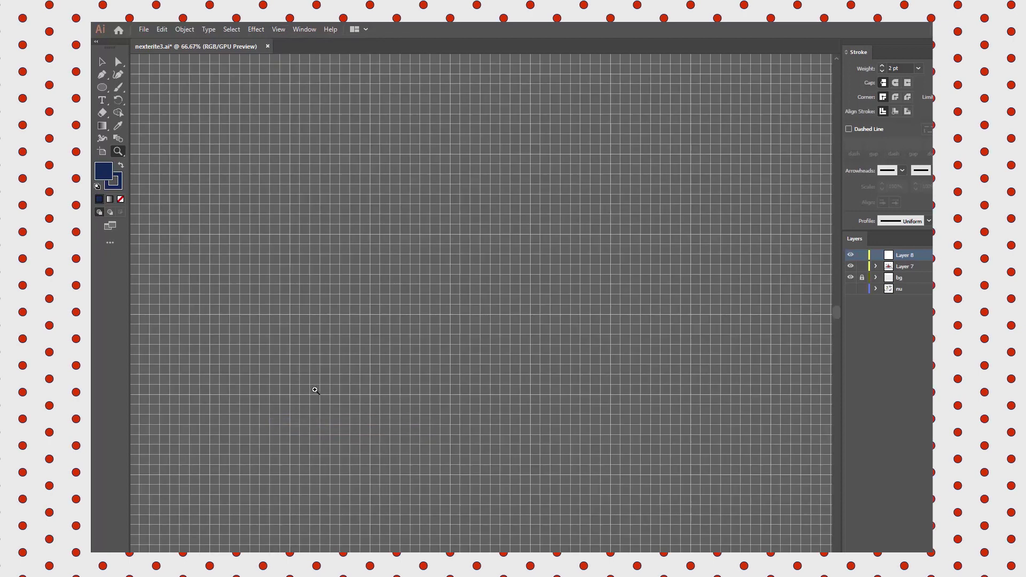
left_click(278, 30)
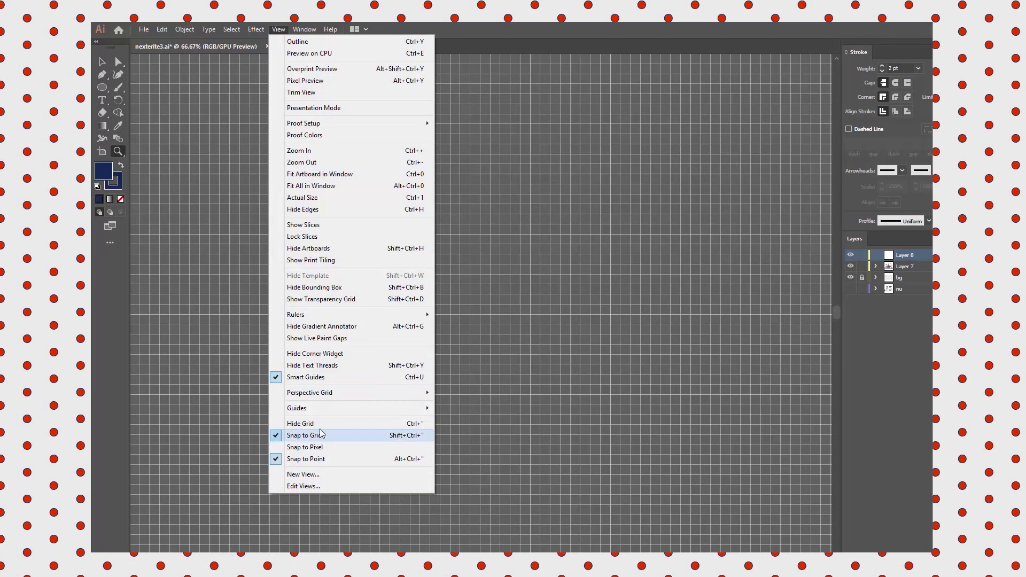
left_click(162, 29)
mouse_move(235, 370)
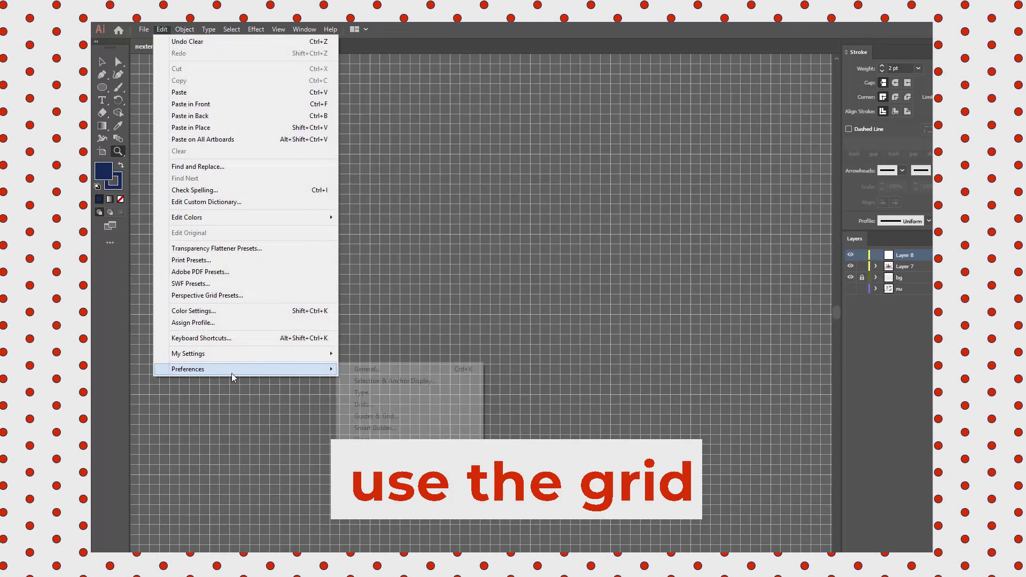
left_click(394, 416)
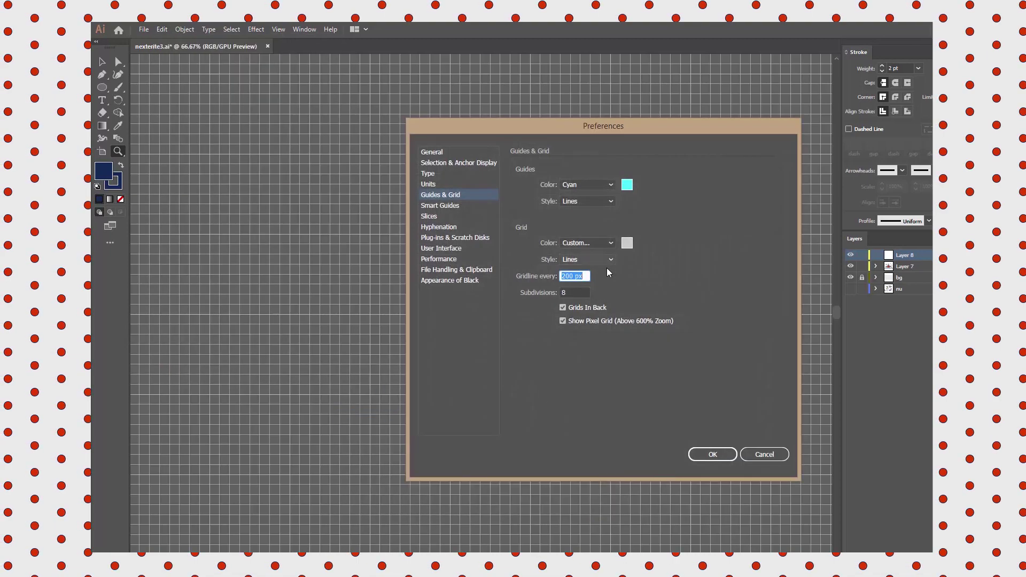
Step: Draw a grid-snapped rectangle for the wallet body, fill it red and lock it
left_click(697, 456)
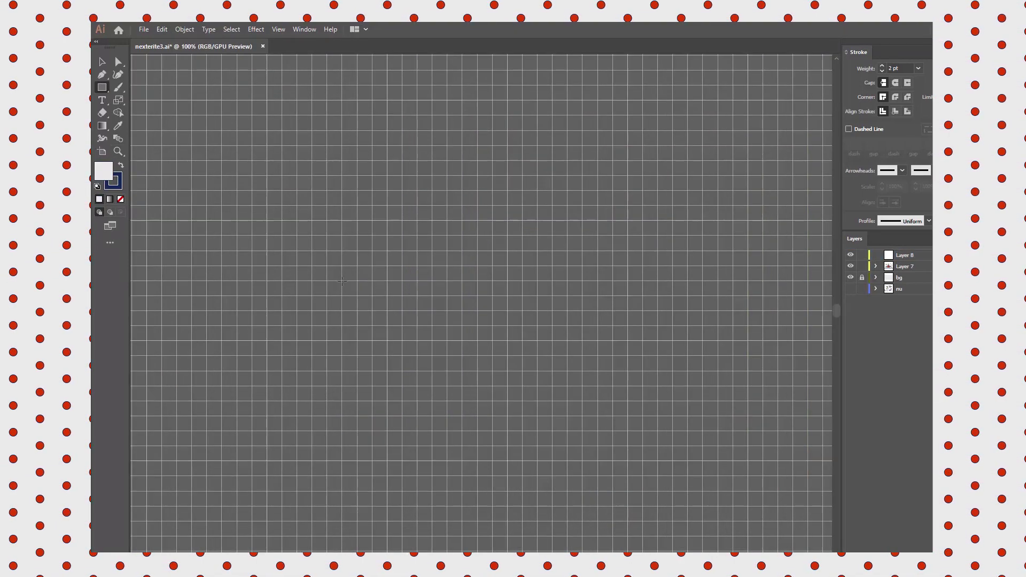
left_click_drag(342, 281, 567, 416)
key("ctrl+shift+a")
key("p")
left_click(862, 266)
Step: Pen-draw a closed L-shaped band along the rectangle's right side and top
left_click(568, 282)
left_click(567, 416)
left_click(597, 416)
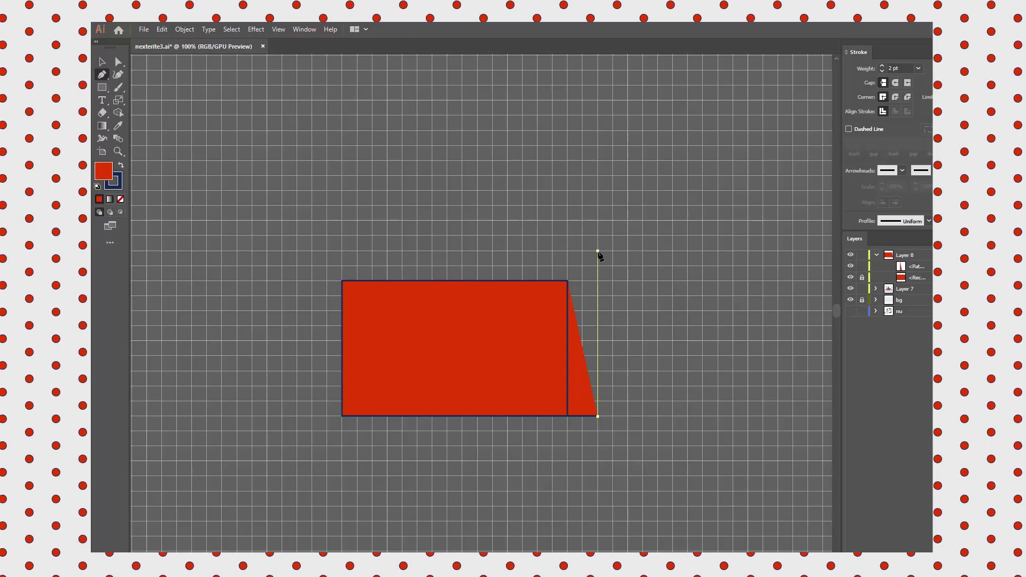
left_click(597, 250)
left_click(342, 250)
left_click(342, 281)
left_click(567, 282)
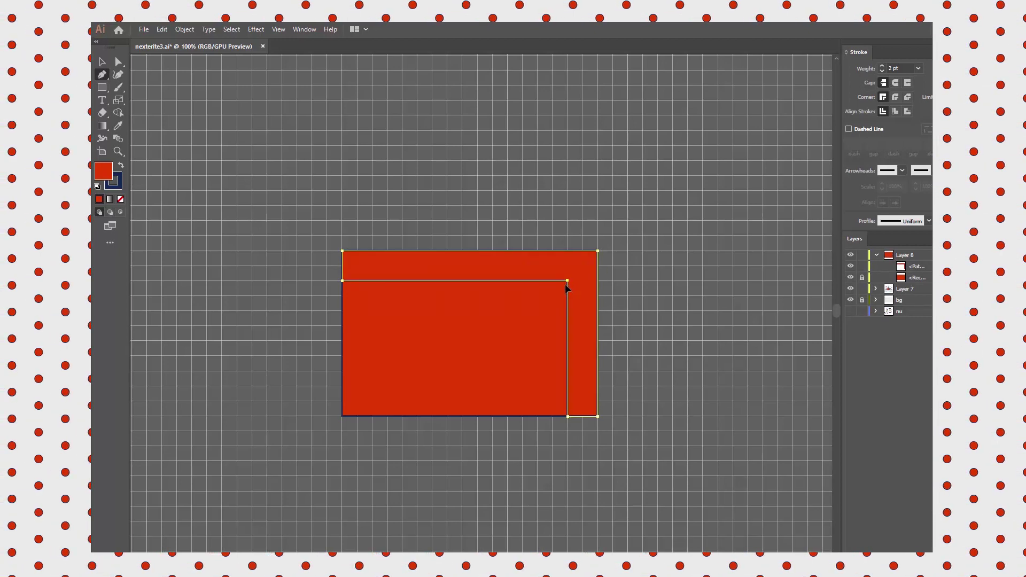
Step: Fill the L-shaped band white and round its left end
key("v")
key("d")
key("a")
left_click_drag(325, 237, 410, 263)
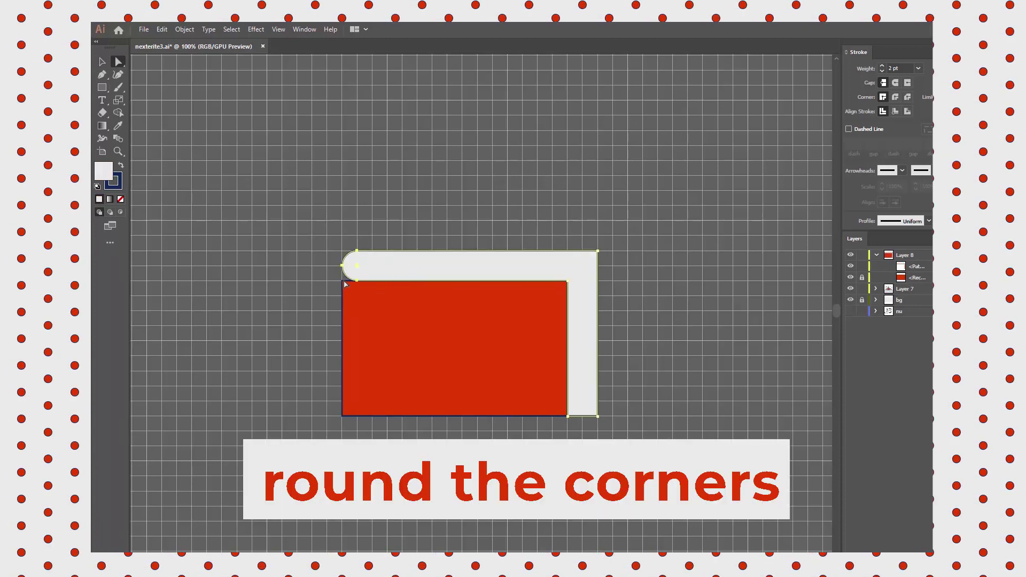
Step: Draw a stitch line across the white band and narrow the band's right side
left_click(862, 277)
left_click(344, 285)
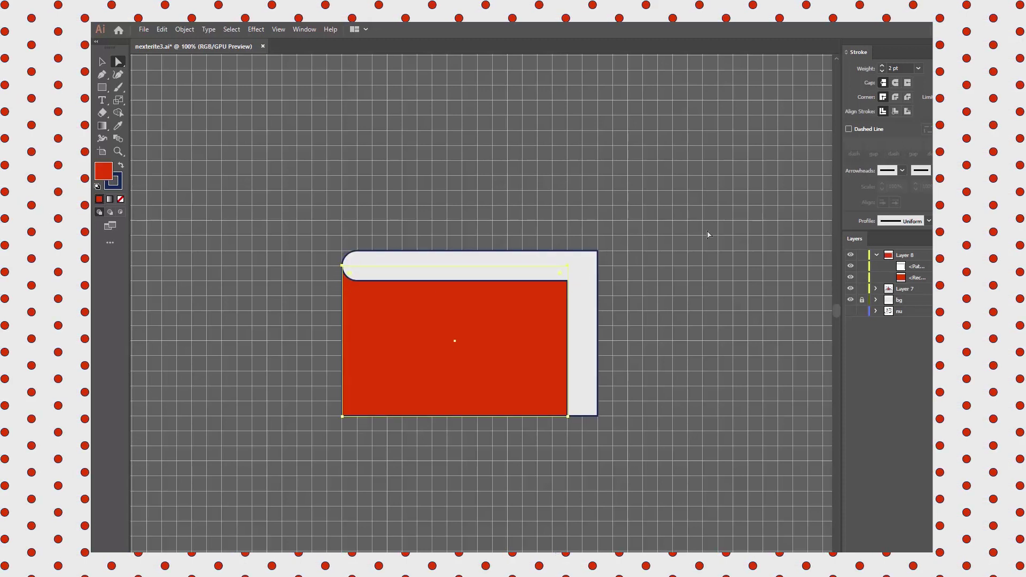
key("ctrl+2")
key("p")
left_click(358, 266)
left_click(537, 266)
key("a")
left_click_drag(358, 265, 387, 266)
left_click_drag(568, 266, 537, 266)
key("ctrl+z")
mouse_move(614, 238)
left_mouse_down()
mouse_move(596, 441)
mouse_move(583, 416)
left_mouse_up()
left_click_drag(481, 265, 467, 266)
Step: Draw the clasp flap across the wallet's right side and fully round its left corners
key("m")
left_click_drag(478, 326, 578, 359)
key("v")
key("Up")
key("a")
key("Down")
left_click(583, 341)
key("Down")
left_click(478, 356, "shift")
left_click_drag(485, 349, 500, 334)
Step: Add a small circular button on the flap, filled with the band's white
key("l")
left_click_drag(492, 326, 508, 341)
key("i")
key("i")
left_click(540, 269)
Step: Make the wallet, receipts, coin stacks, both euro coins and motion lines visible in Layers
key("v")
left_click(498, 191)
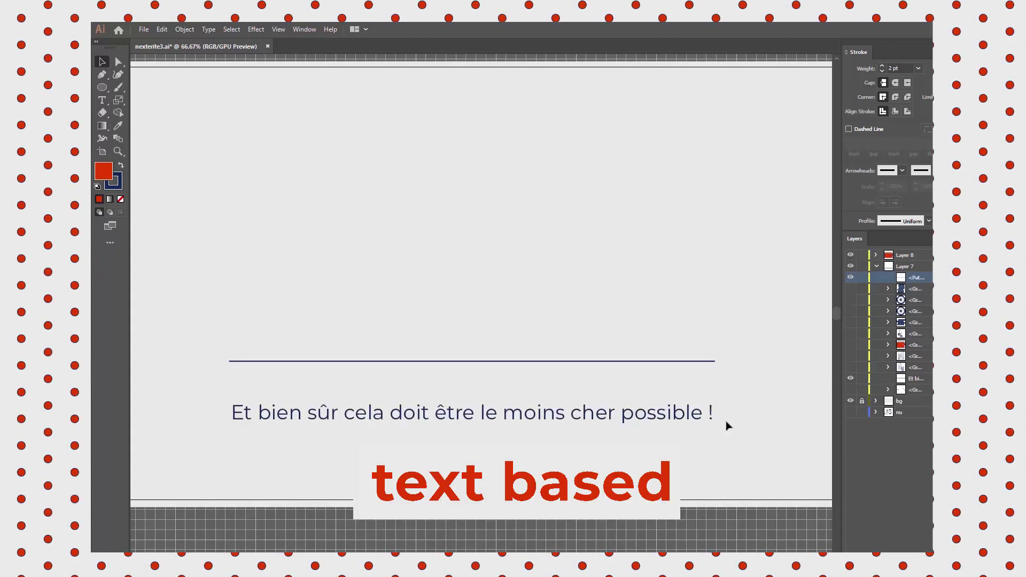
left_click(850, 345)
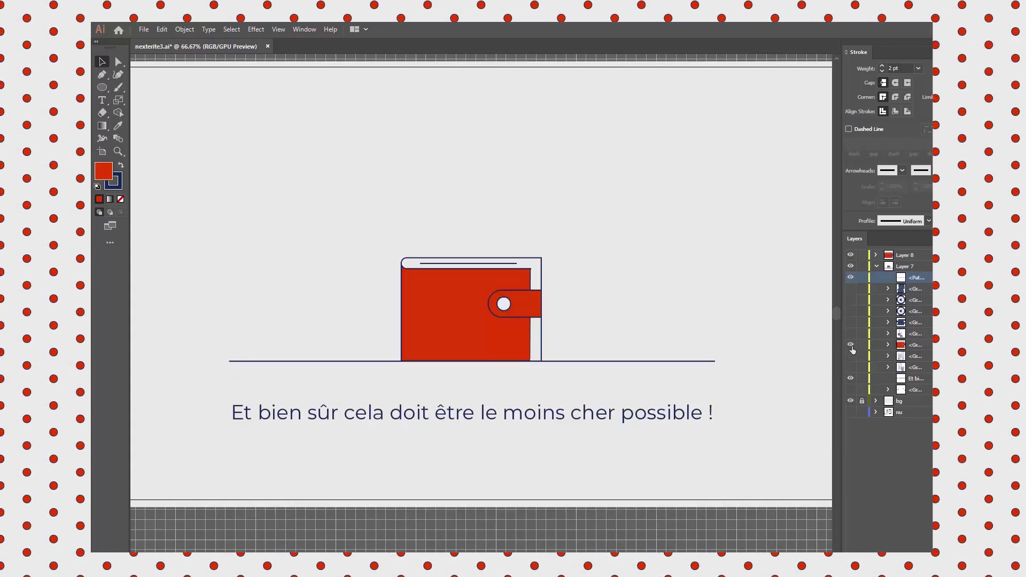
left_click(851, 356)
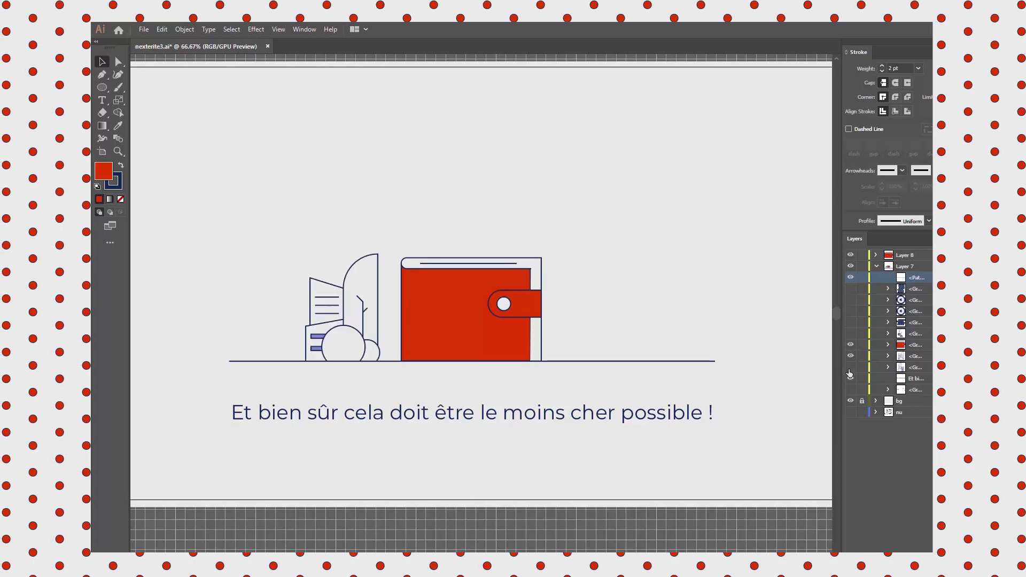
left_click(850, 322)
left_click(850, 288)
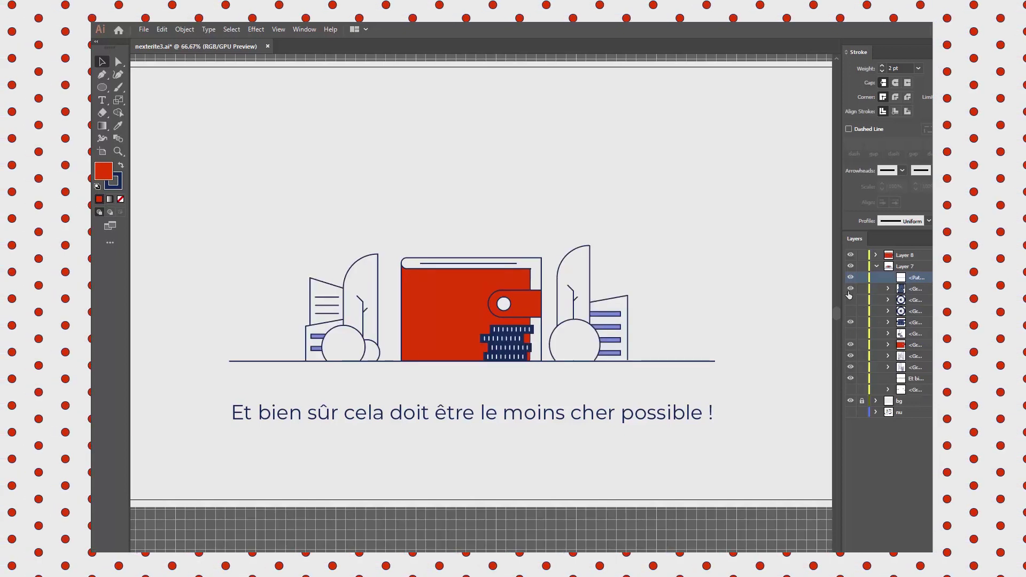
left_click(850, 299)
left_click(851, 311)
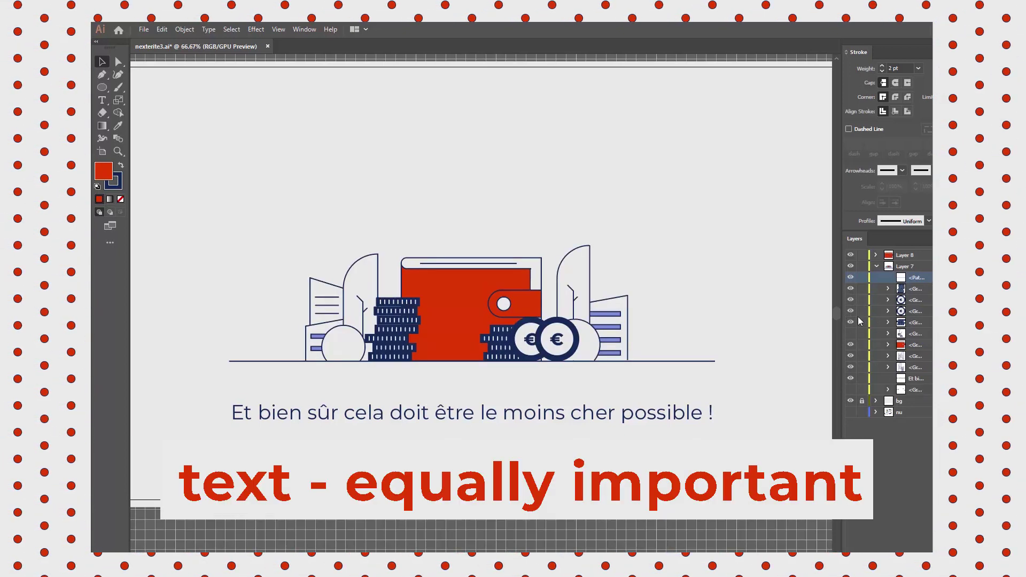
left_click(850, 335)
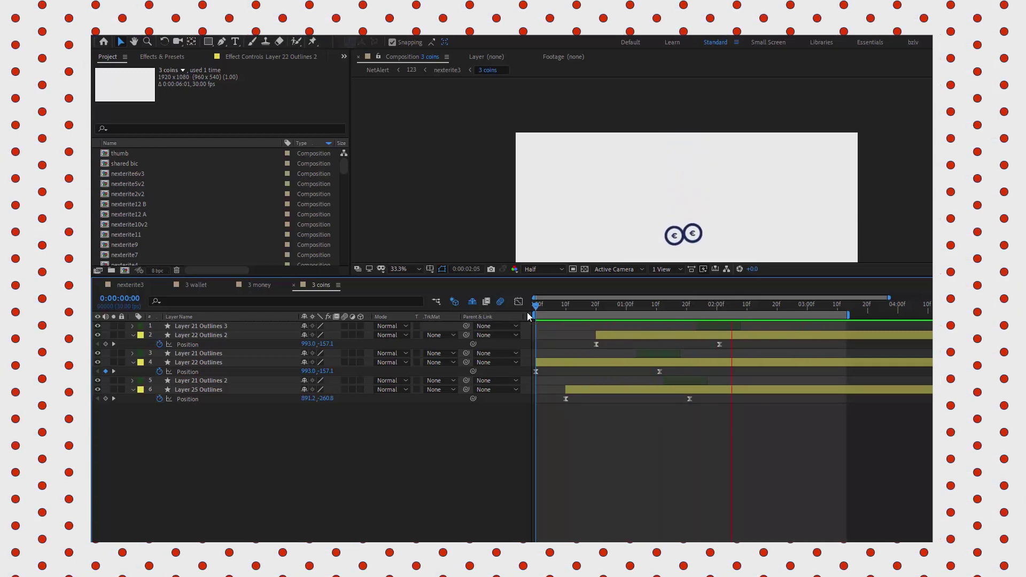
Step: Inspect the second coin's Position speed curve in the Graph Editor, scrubbing back to 01:03
key("space")
left_click_drag(735, 350, 589, 341)
left_click(518, 302)
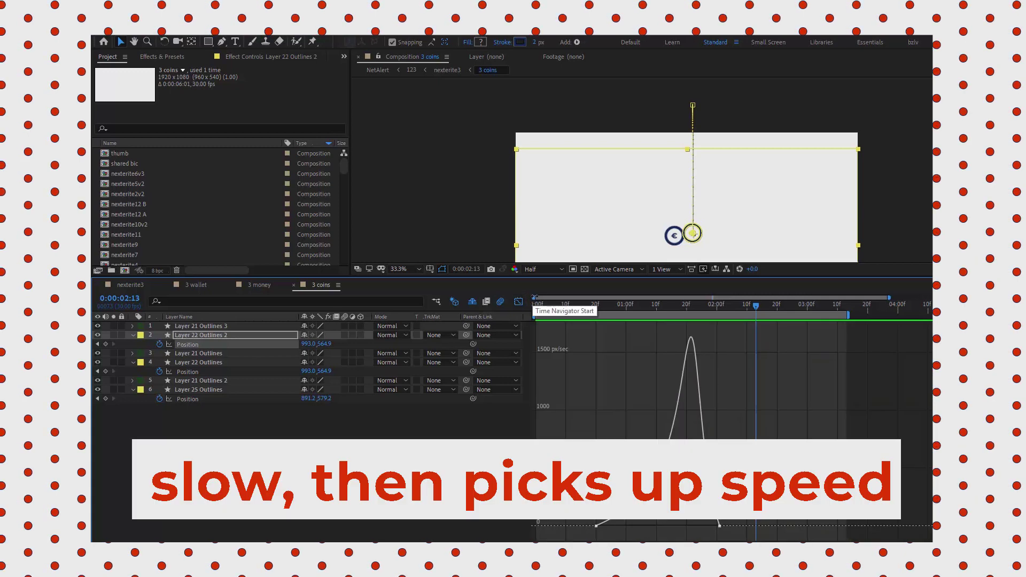
left_click_drag(580, 313, 749, 344)
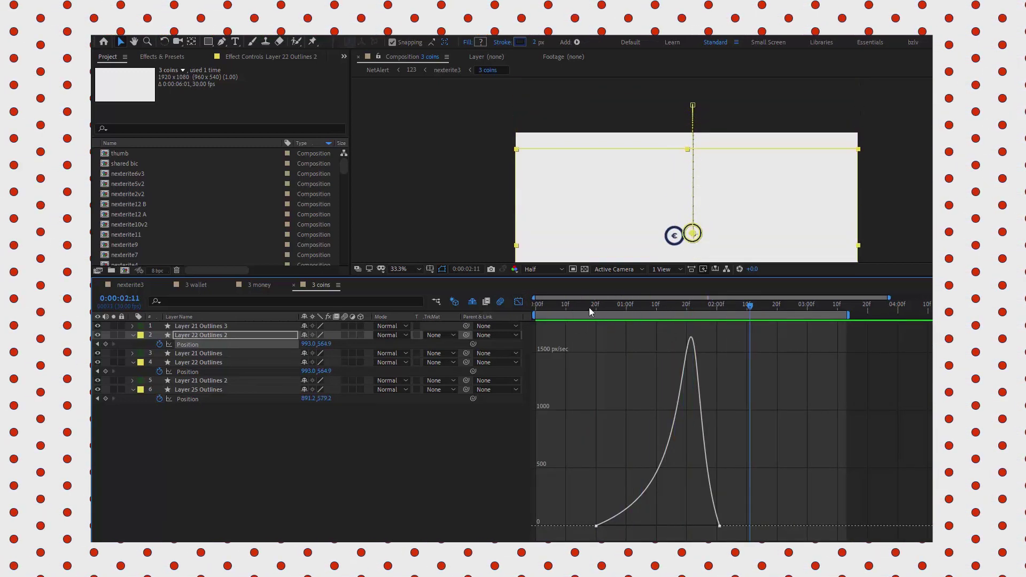
left_click(523, 303)
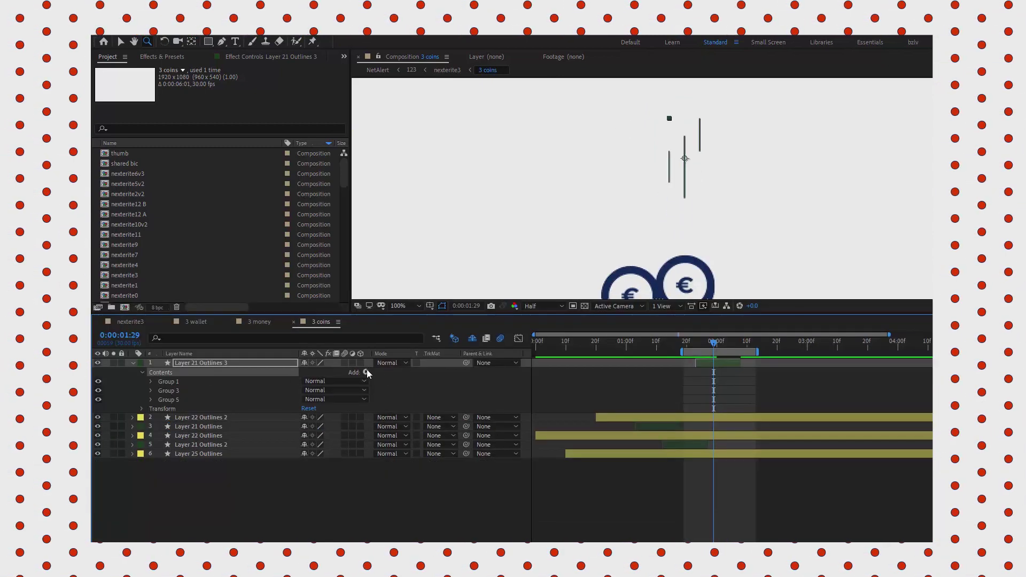
Step: Add Trim Paths to the motion-line shape layer and Easy Ease its keyframes
left_click(365, 372)
left_click(403, 313)
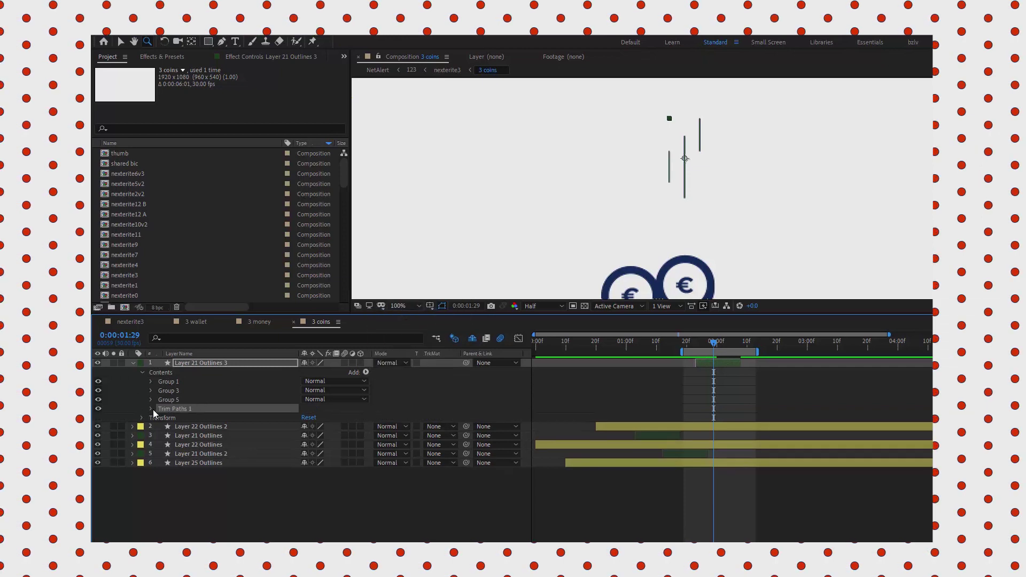
left_click(151, 409)
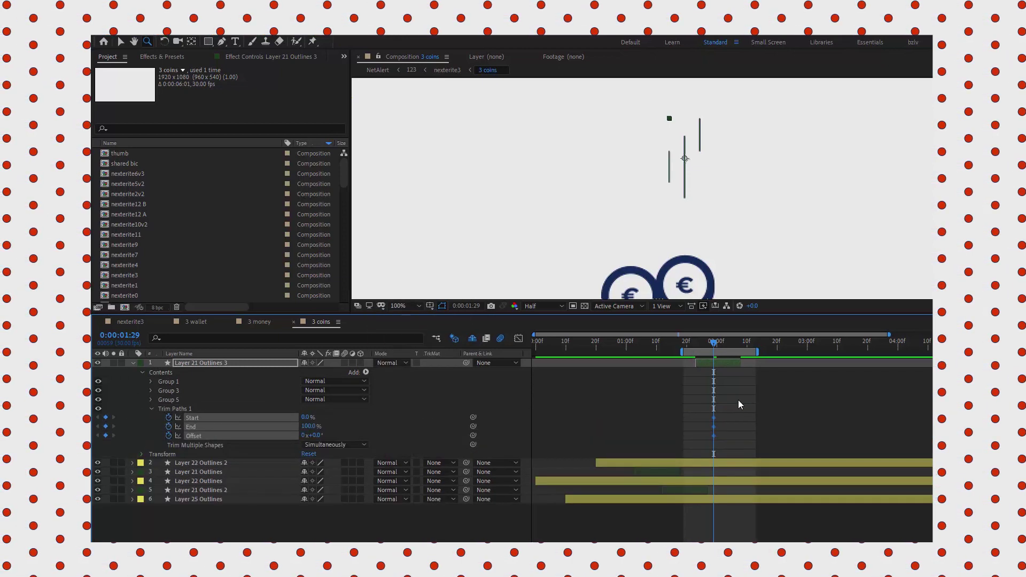
right_click(714, 426)
left_click(858, 461)
Step: Set trim Start to 100% at 01:26, change End at 02:03, then solo and preview
key("Page_Up")
key("Page_Up")
key("Page_Up")
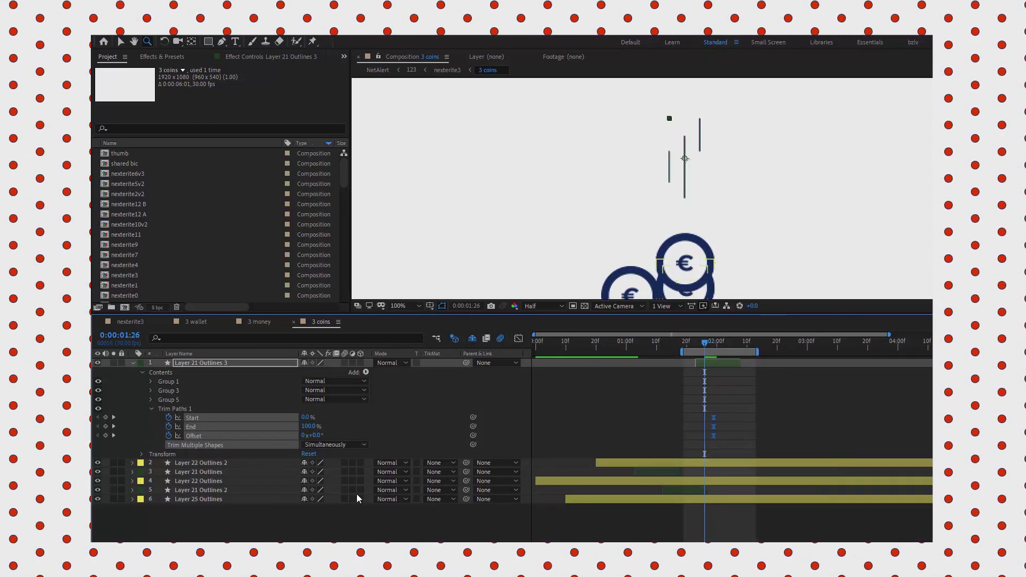
left_click(344, 502)
left_click_drag(305, 419, 363, 420)
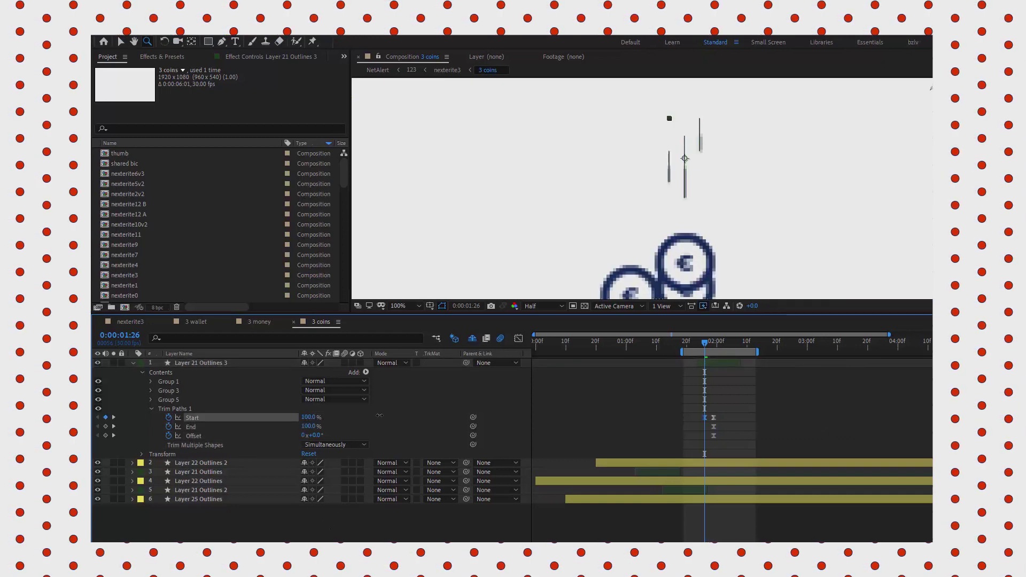
left_click(437, 508)
left_click_drag(710, 340, 725, 344)
left_click_drag(314, 428, 251, 429)
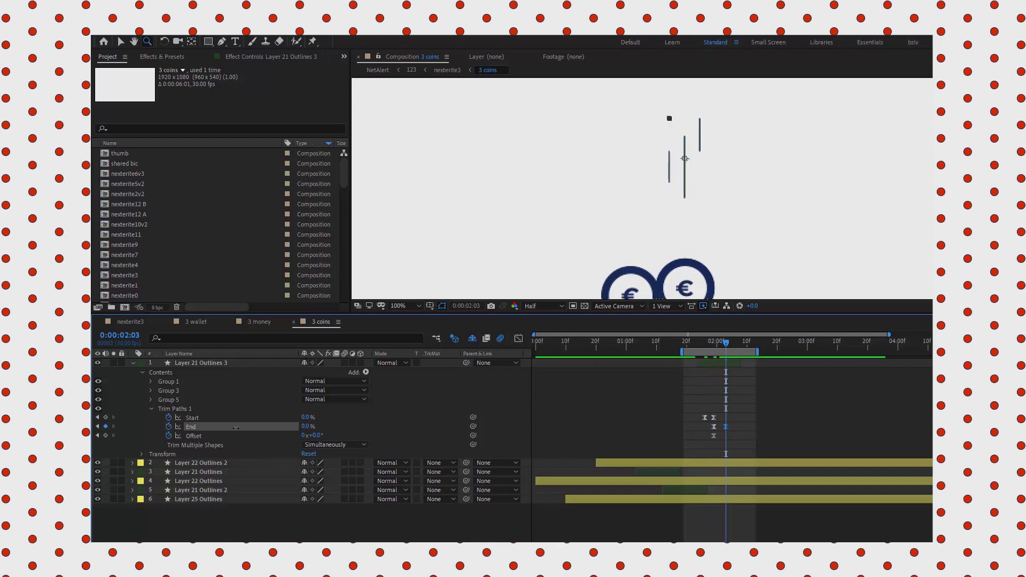
left_click(338, 517)
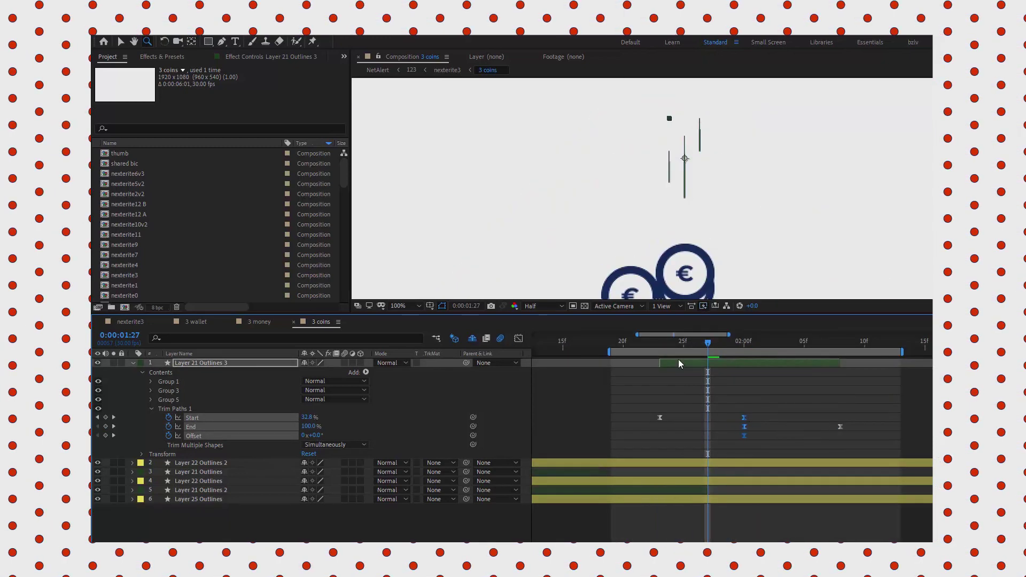
key("space")
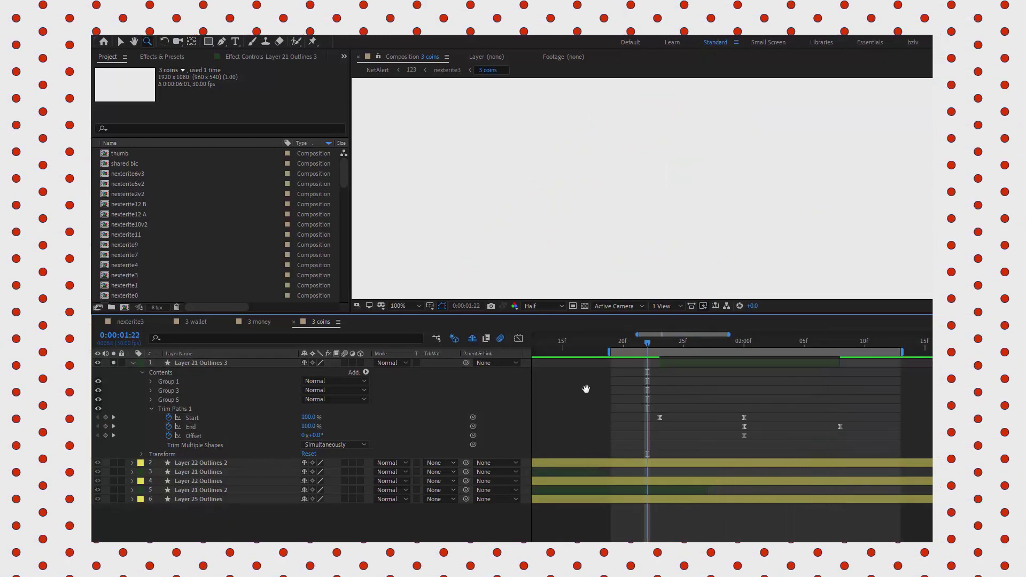
key("space")
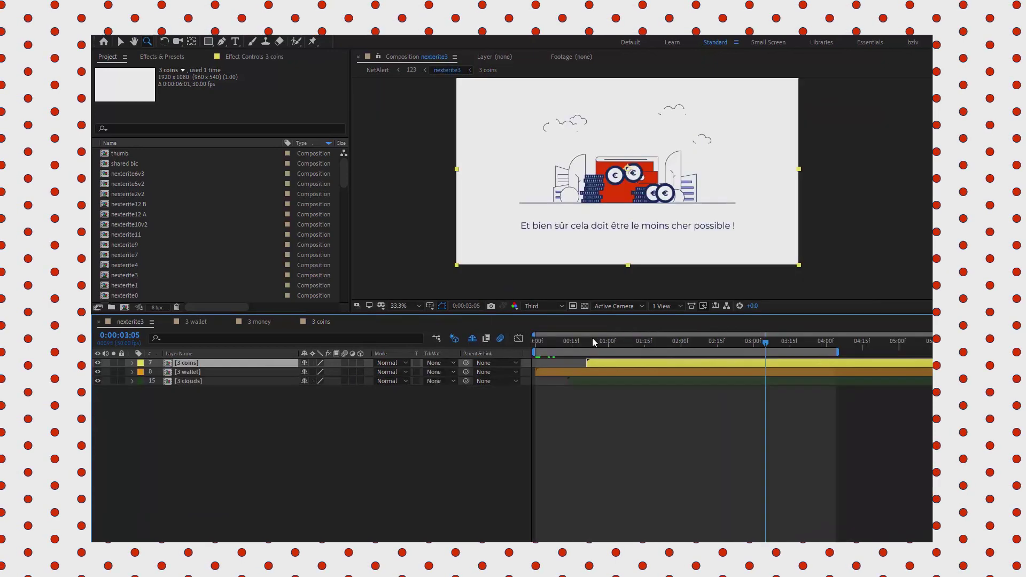
Step: In nexterite3, draw a rectangle covering the area above the wallet, aligned to its top
left_click(571, 342)
key("space")
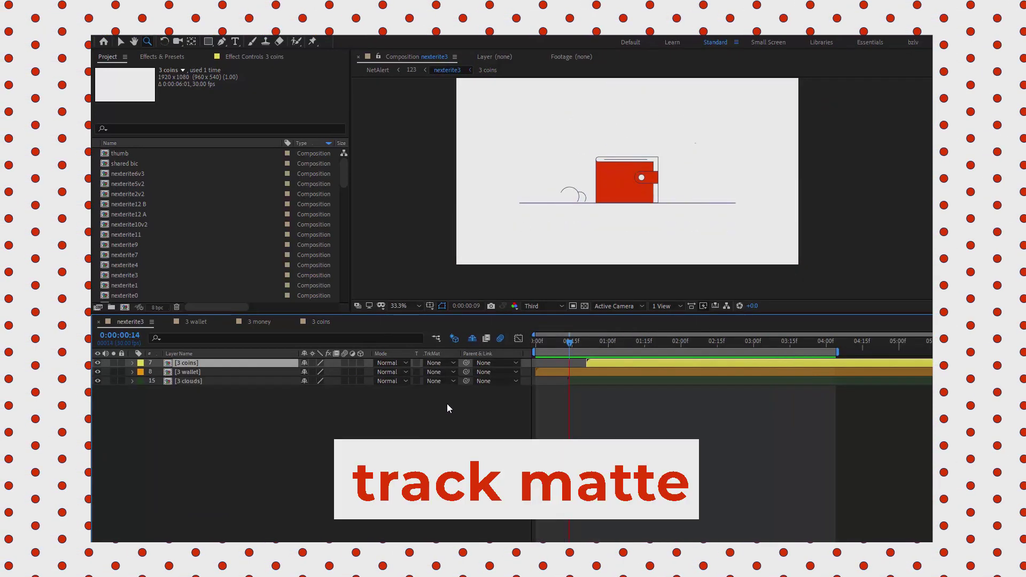
key("space")
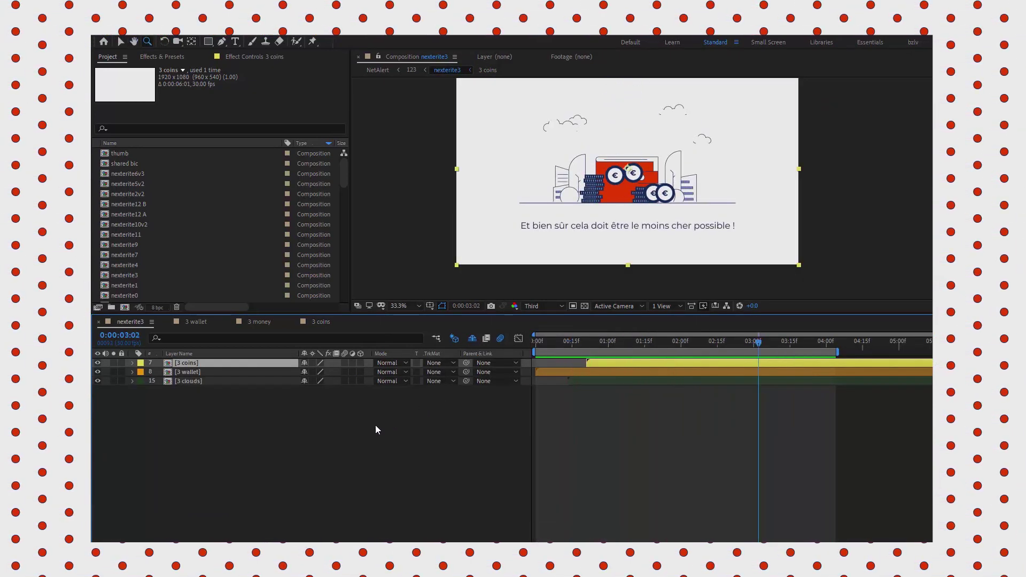
left_click(375, 426)
left_click(209, 42)
left_click_drag(557, 83, 683, 177)
scroll(634, 155, "up", 3)
left_click_drag(689, 215, 675, 227)
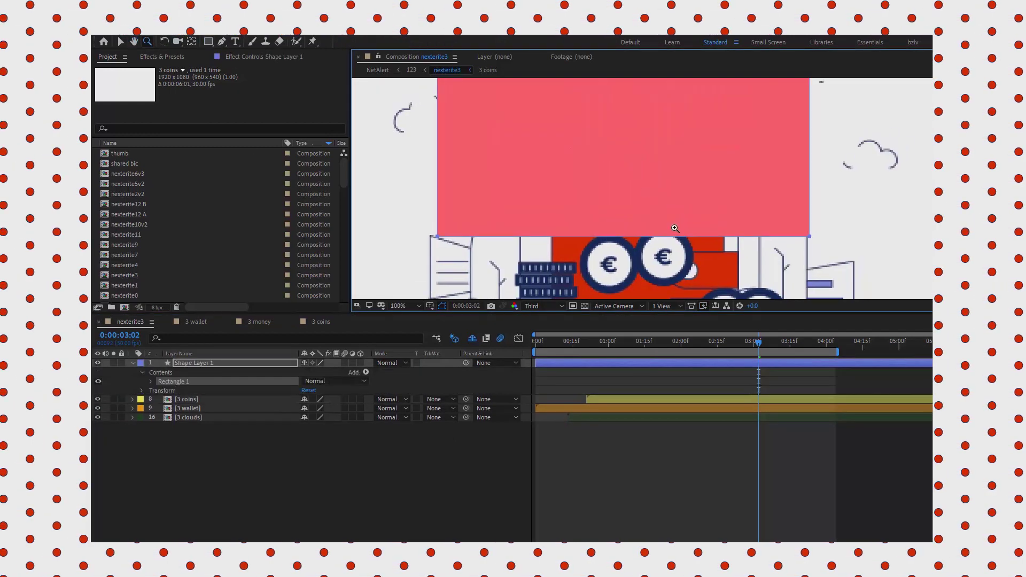
key("Up")
key("Up")
key("Up")
key("shift+Up")
key("shift+Up")
key("shift+Up")
key("shift+Up")
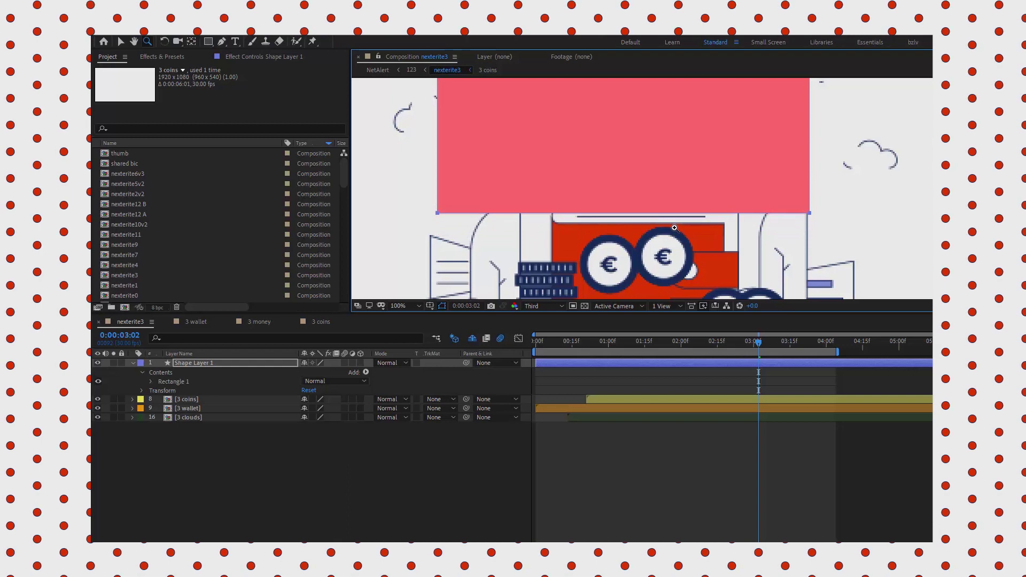
key("Down")
key("Down")
key("Down")
key("Down")
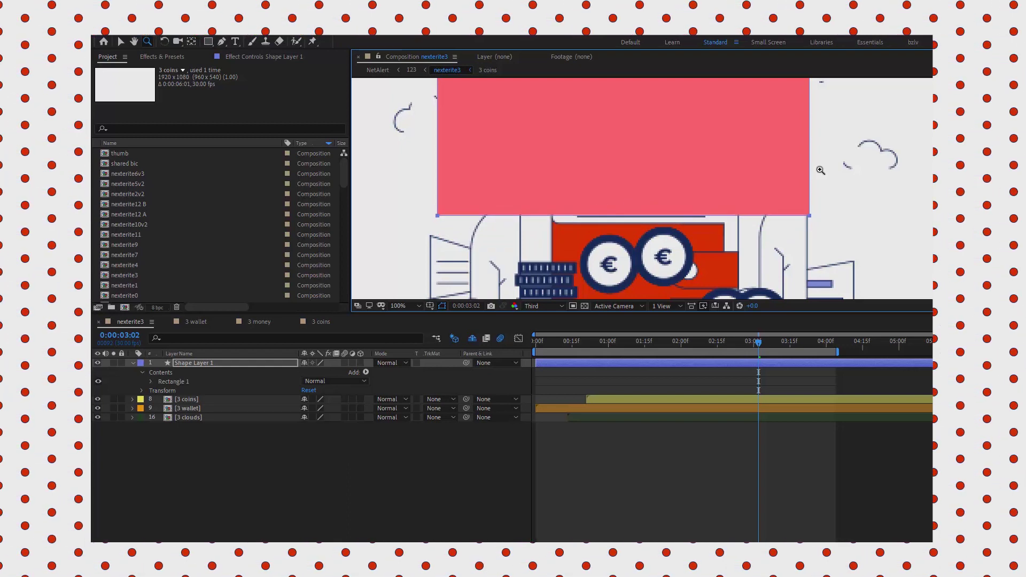
Step: Rename the rectangle layer 'MATTE for coins' and make it the Alpha Matte for 3 coins
right_click(225, 363)
left_click(230, 356)
type("MATTE for")
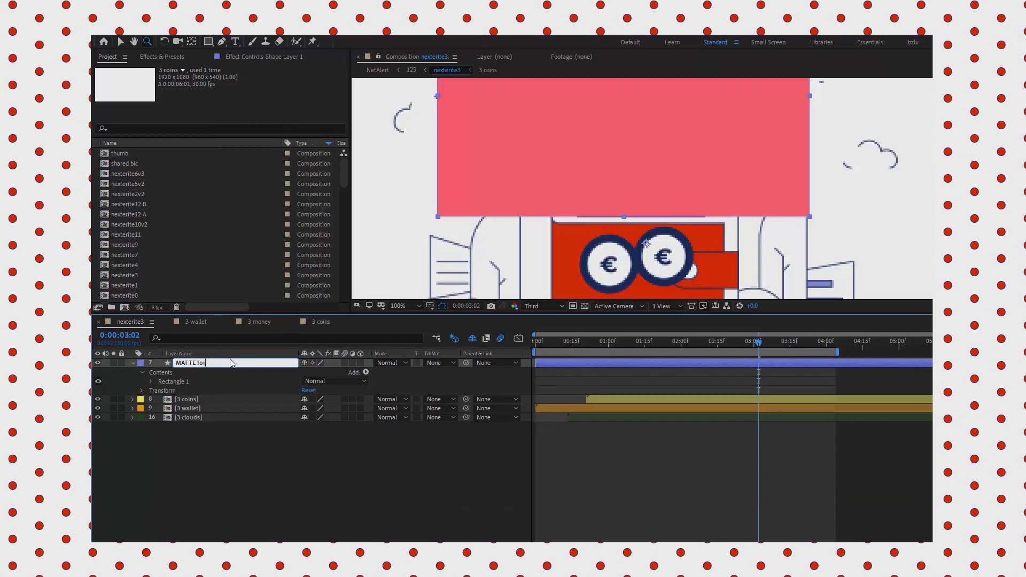
type(" coins")
key("Return")
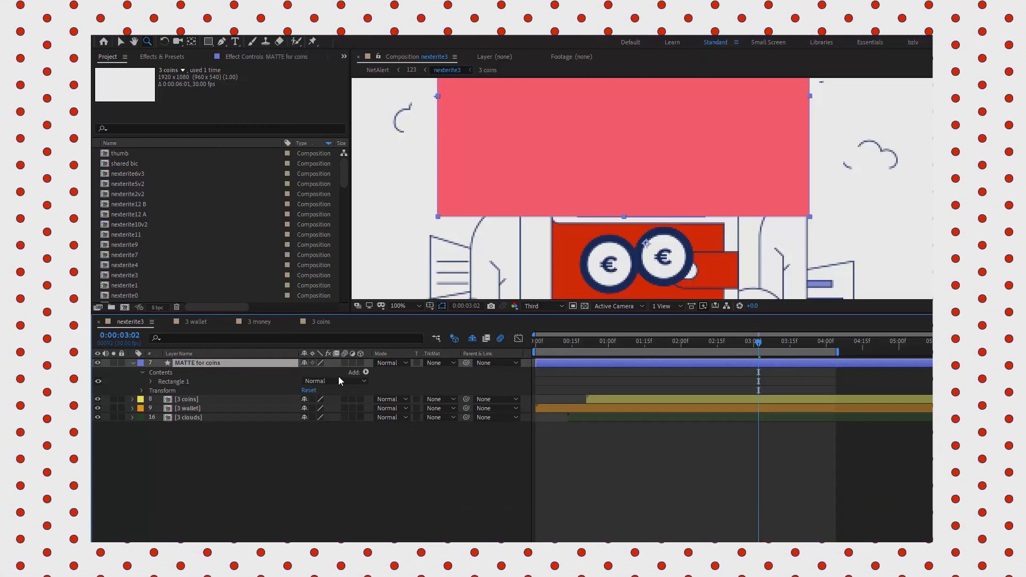
left_click(438, 399)
left_click(456, 425)
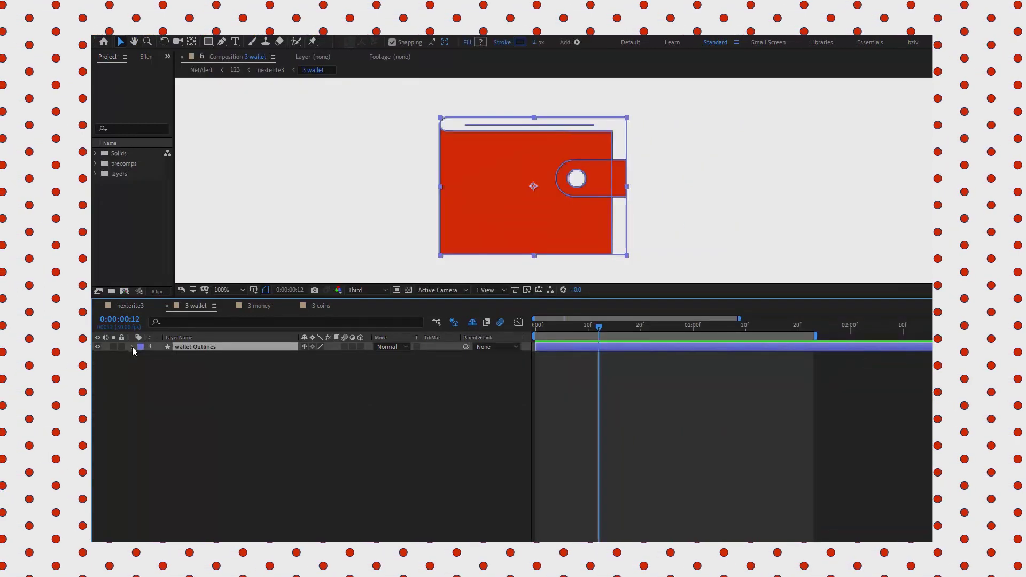
left_click(134, 347)
Step: Expand the wallet Outlines contents and inspect Groups 1 through 5
left_click(141, 356)
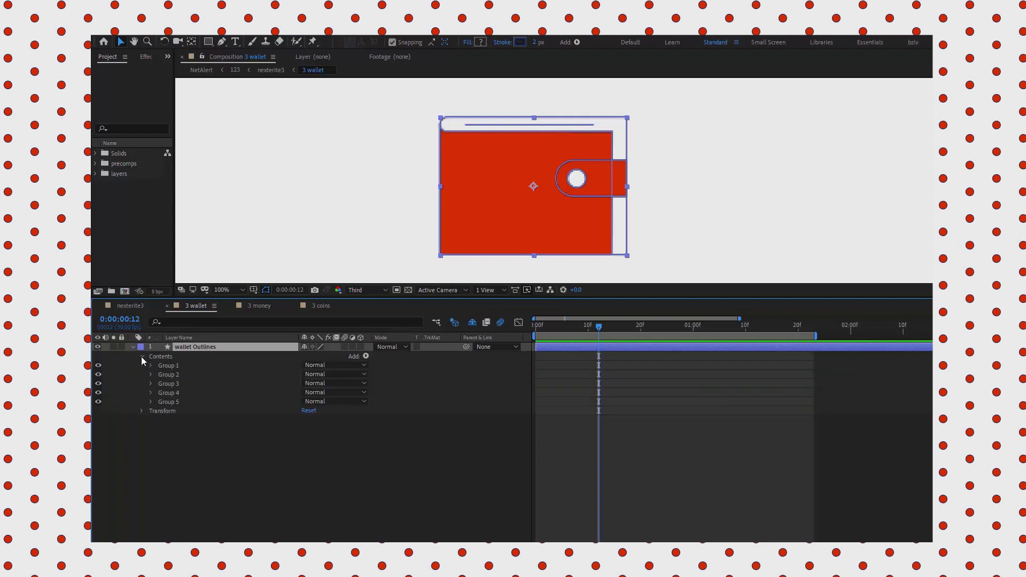
left_click(169, 365)
left_click(170, 375)
left_click(176, 383)
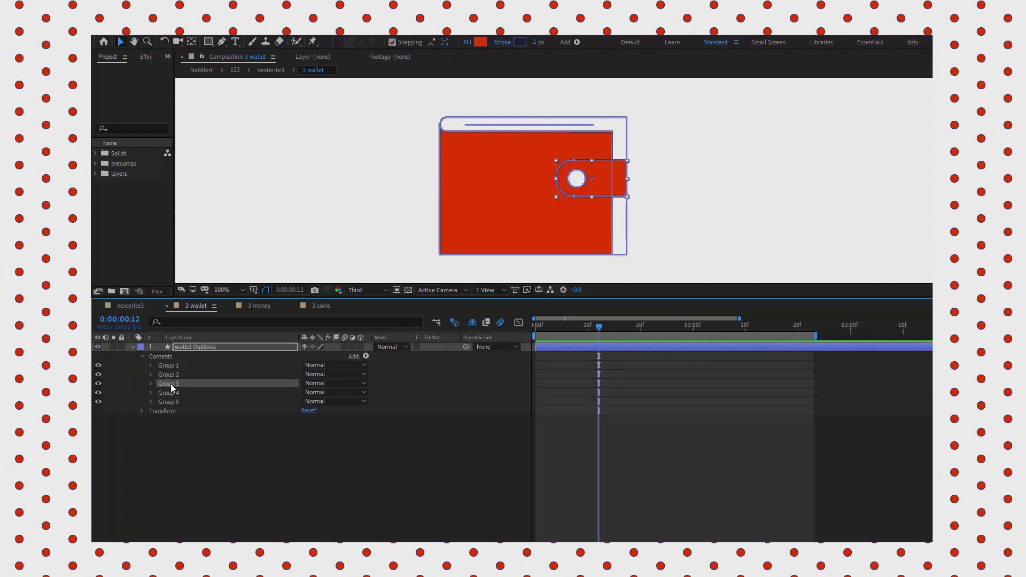
left_click(175, 394)
left_click(172, 402)
left_click(185, 347)
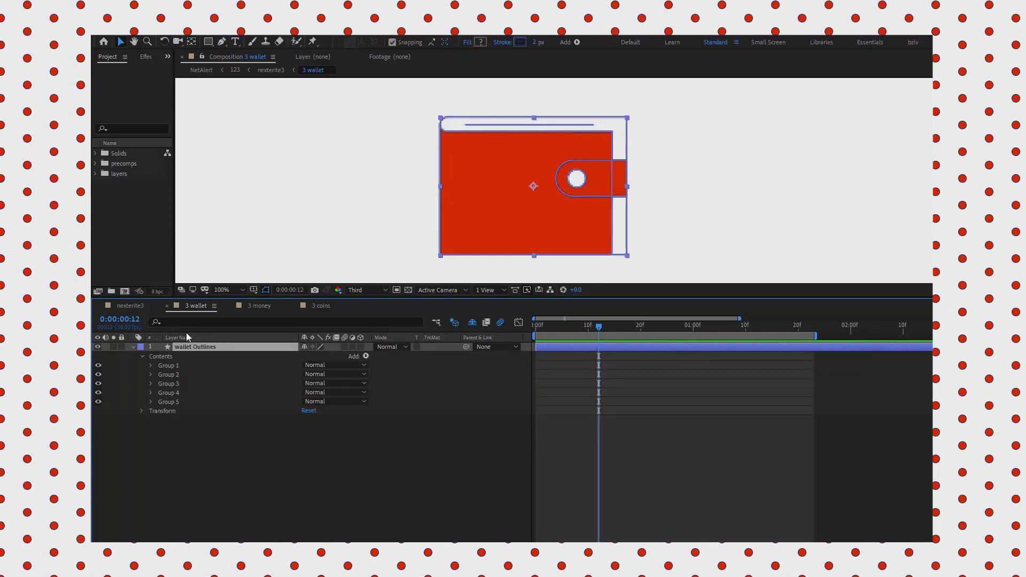
Step: Filter properties by 'path', go to frame 18, and select the wallet's upper points
left_click(183, 322)
type("path")
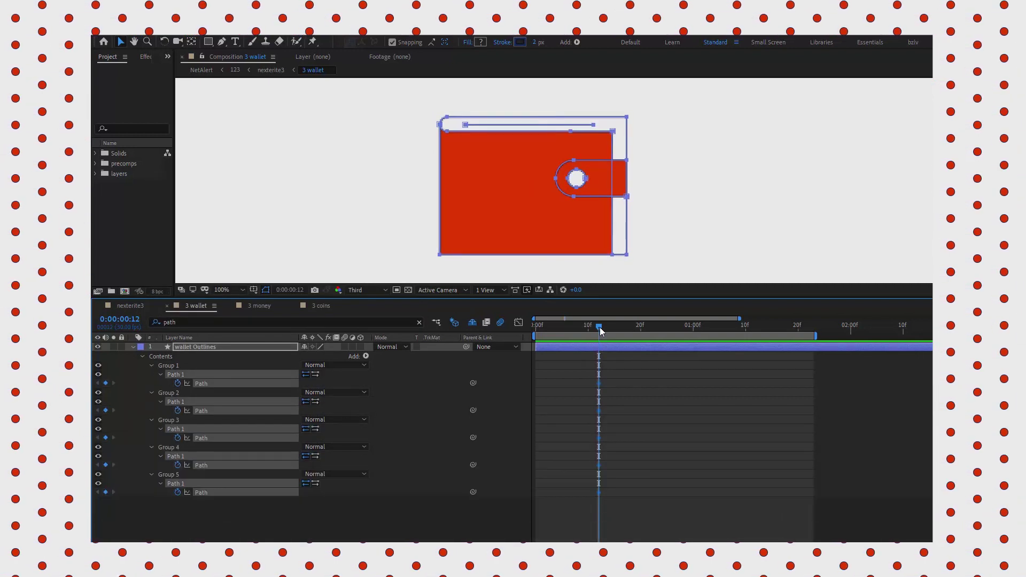
left_click_drag(598, 346, 631, 346)
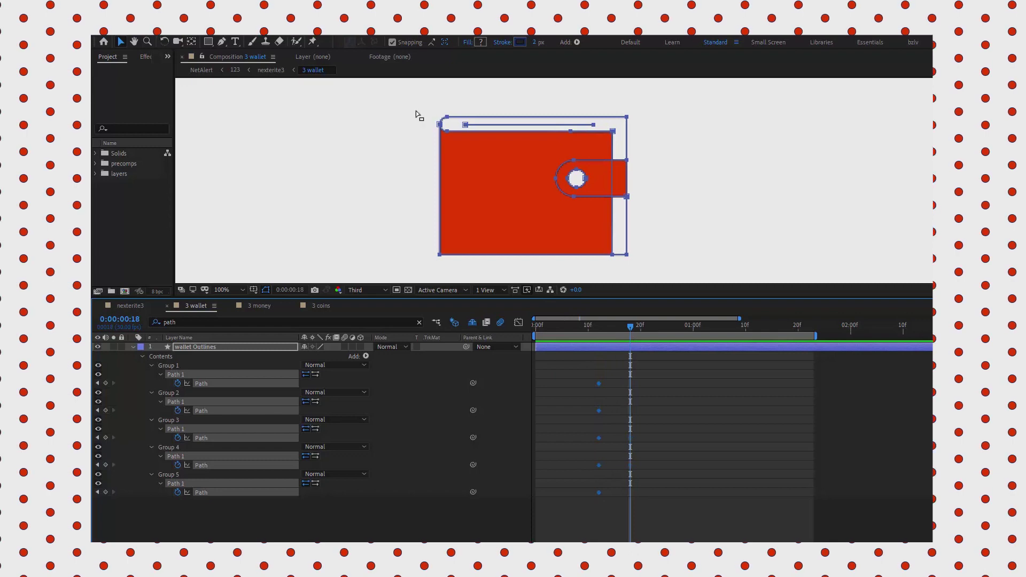
left_click_drag(412, 95, 657, 214)
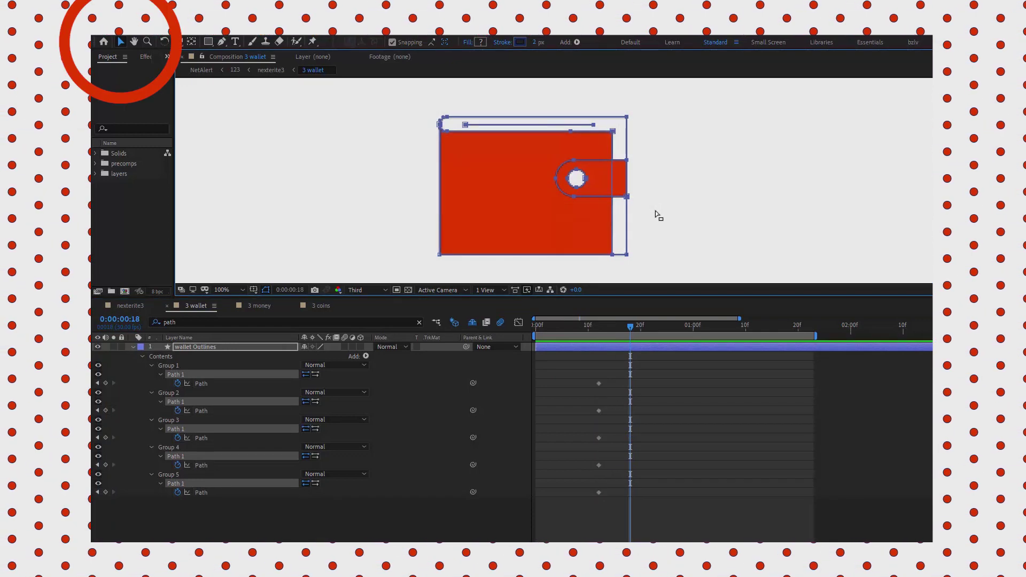
Step: Push the upper points down about 5 px, then raise them 1 px a few frames later
key("Down")
key("Down")
key("Down")
key("Down")
key("Down")
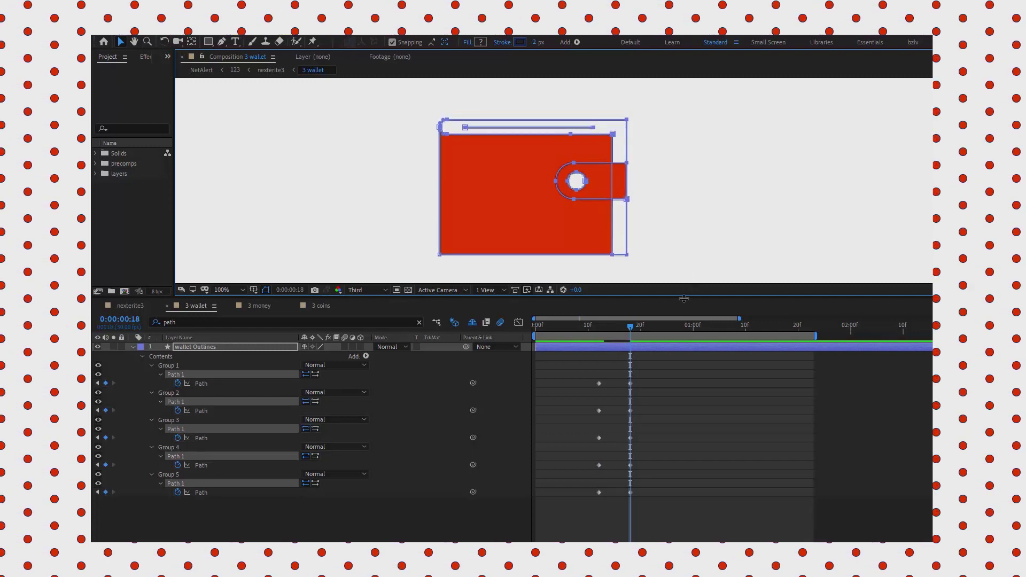
left_click_drag(641, 327, 653, 329)
key("Up")
key("Up")
key("Up")
key("Up")
key("Up")
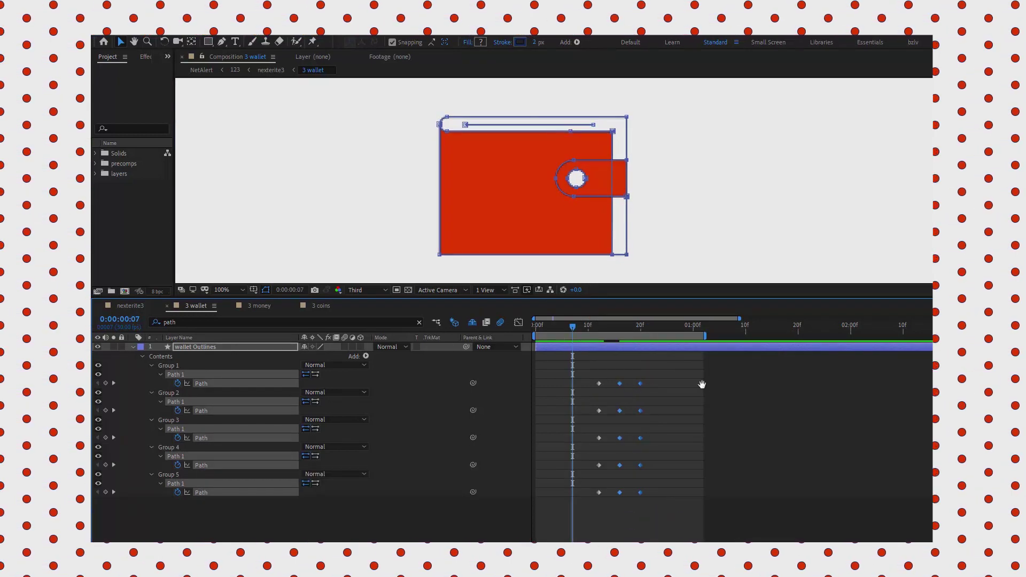
key("space")
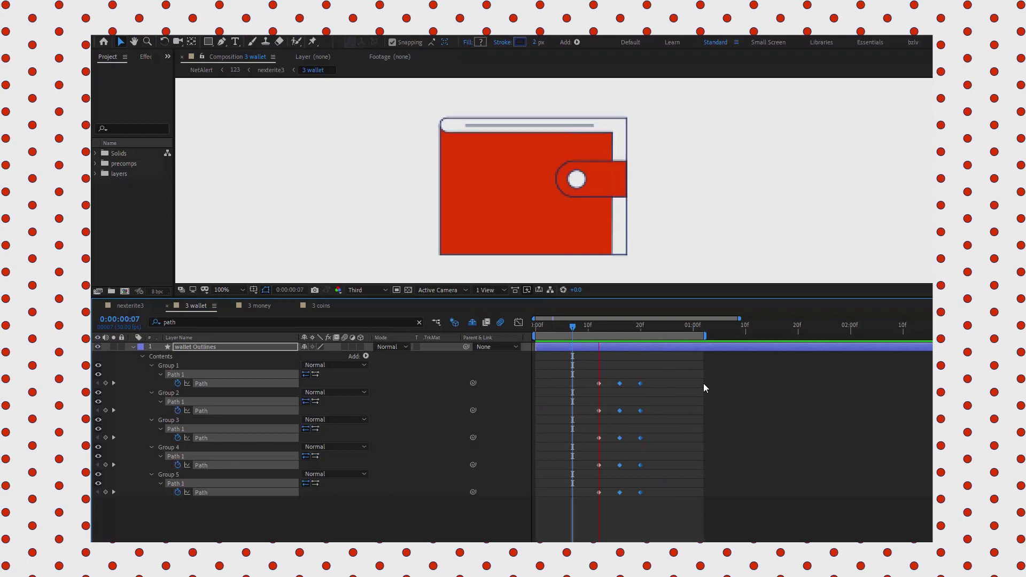
Step: Apply Easy Ease to all the wallet Path keyframes and preview
left_click_drag(680, 375, 636, 450)
left_click_drag(598, 493, 581, 506)
right_click(599, 384)
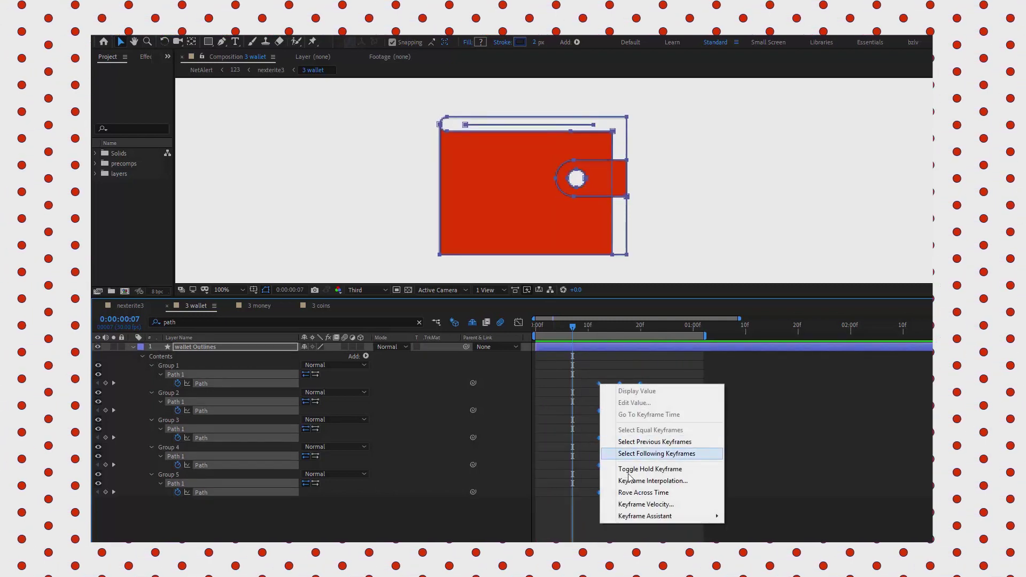
mouse_move(633, 517)
left_click(753, 446)
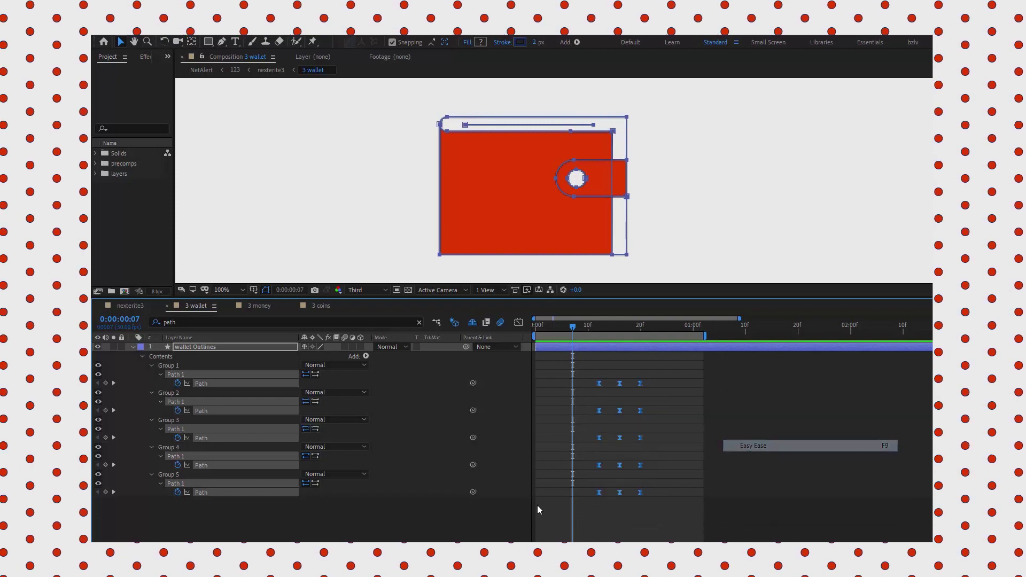
key("space")
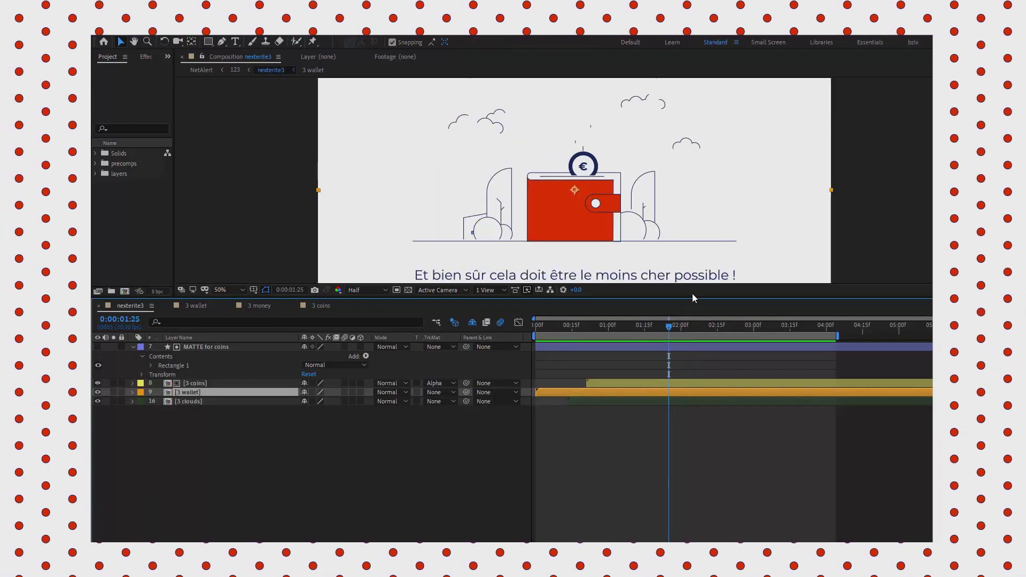
Step: Shift all 15 Path keyframes so the wallet dip lines up with 1:26
key("Page_Down")
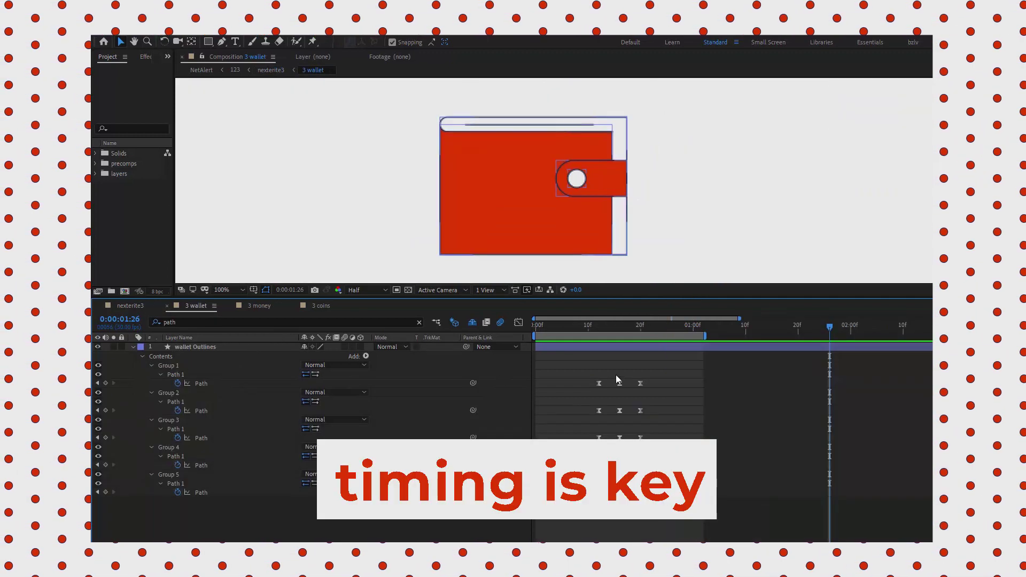
left_click_drag(672, 371, 591, 492)
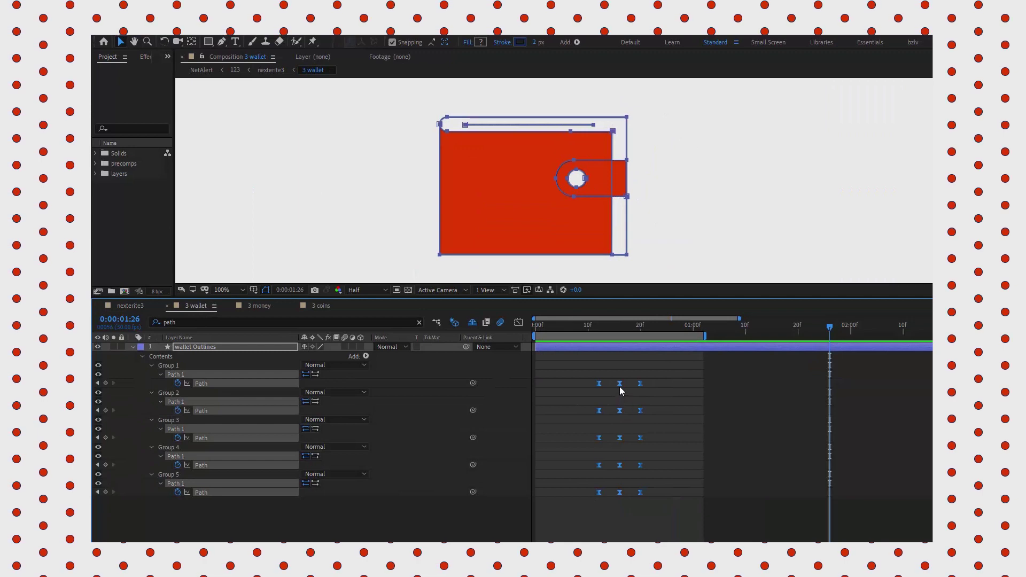
left_click_drag(620, 386, 831, 389)
left_click_drag(716, 320, 785, 329)
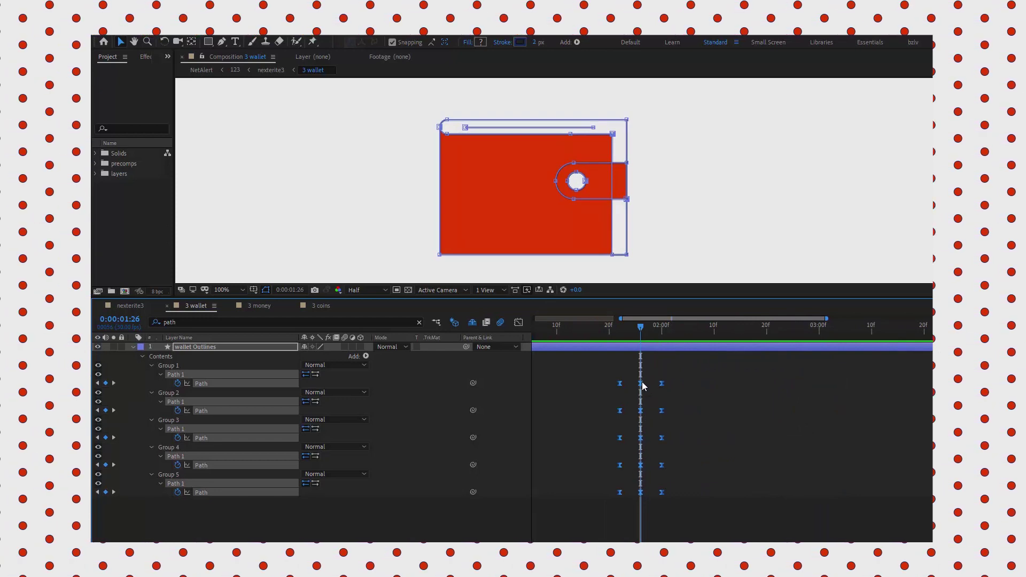
Step: Copy the dip keyframes and paste repeats at 2:06 and 2:16
key("shift+Page_Down")
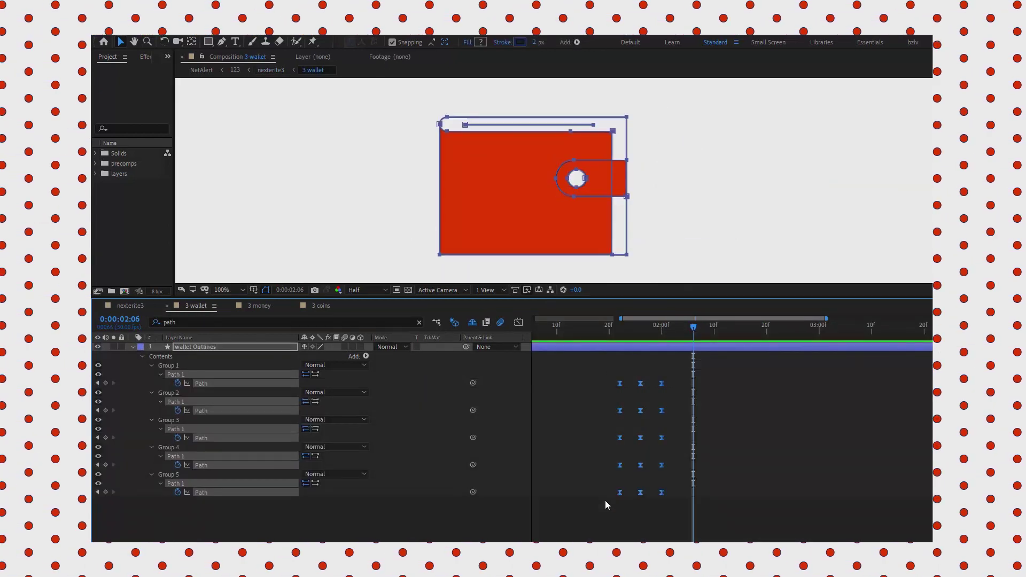
scroll(605, 500, "right", 2)
key("ctrl+v")
left_click_drag(719, 366, 644, 502)
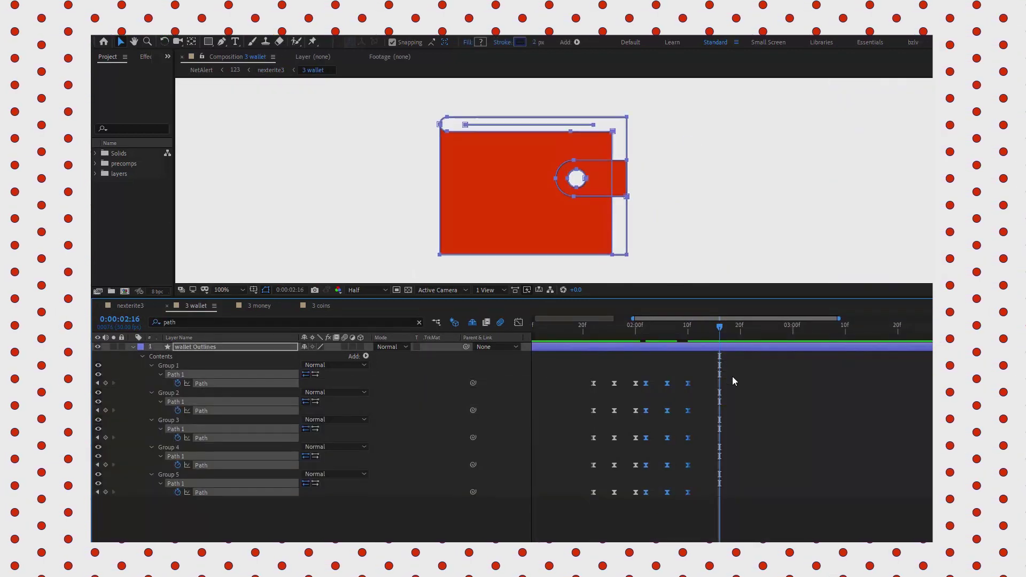
key("ctrl+c")
key("ctrl+v")
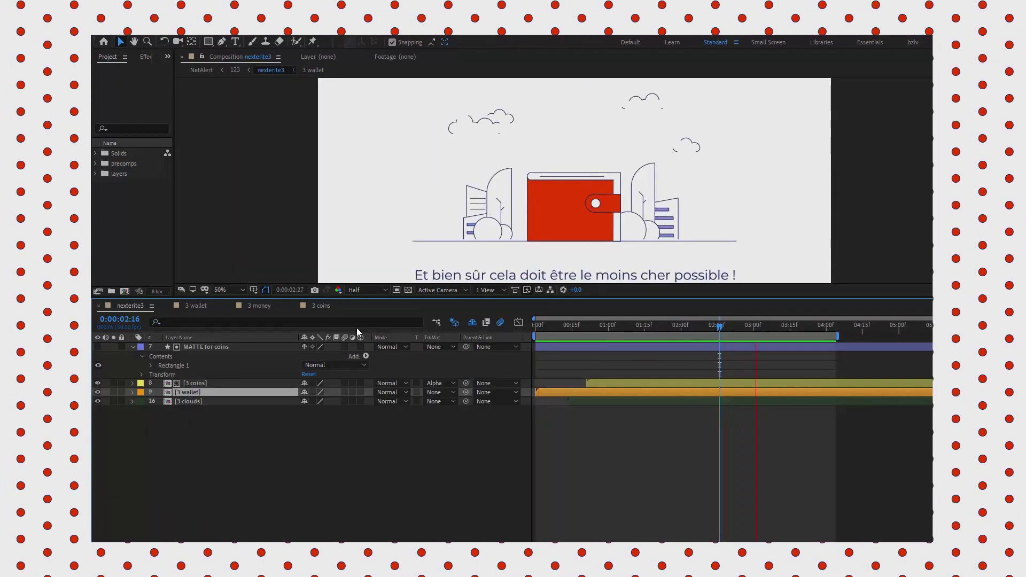